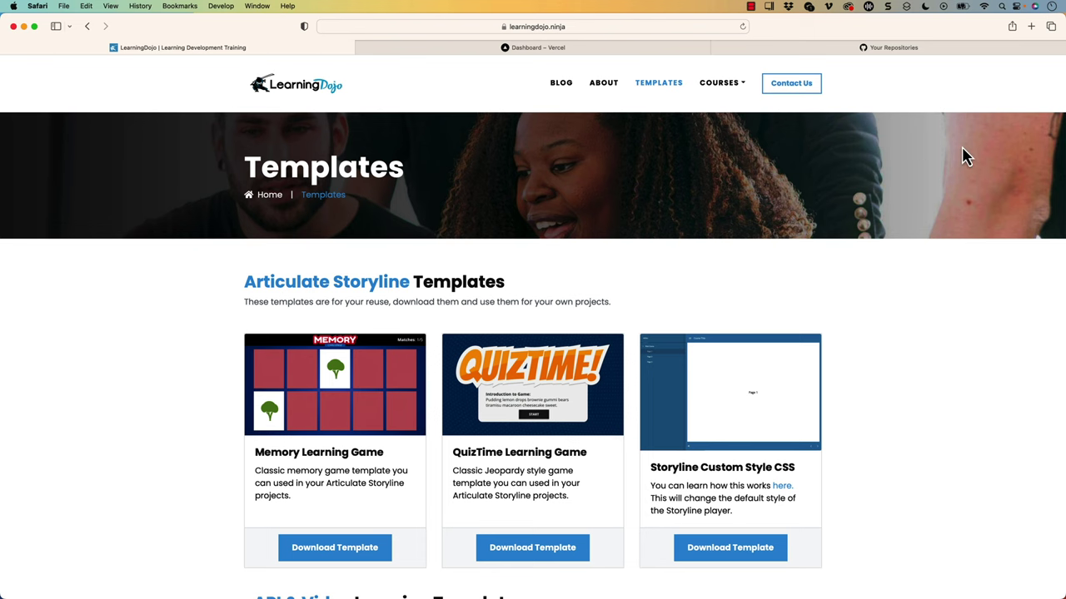
Confirm the Vercel dashboard has no projects, then switch to the GitHub repositories list.
click(641, 48)
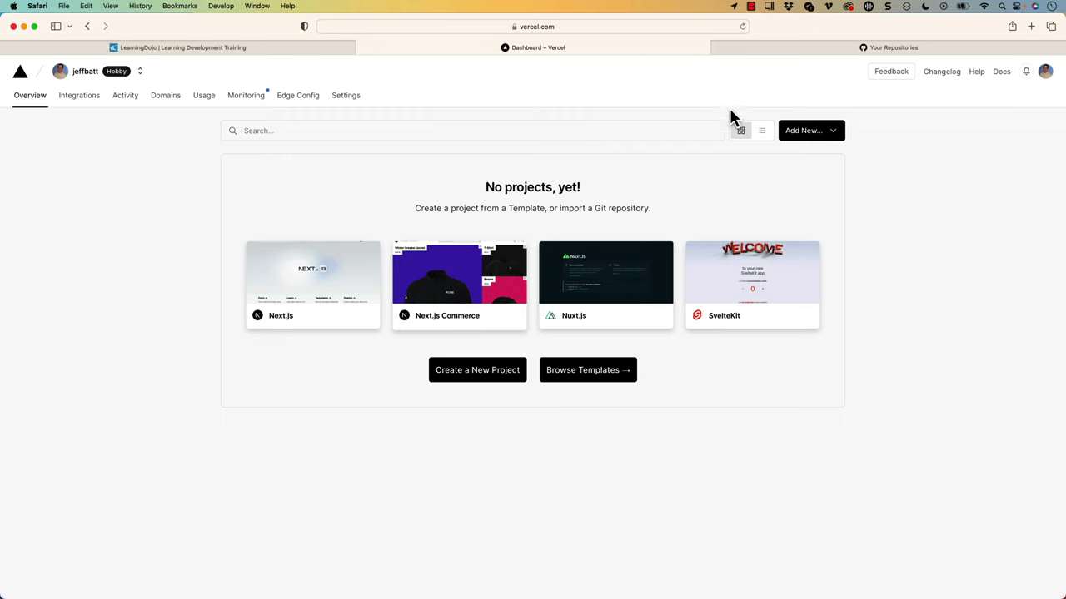
mouse_move(965, 55)
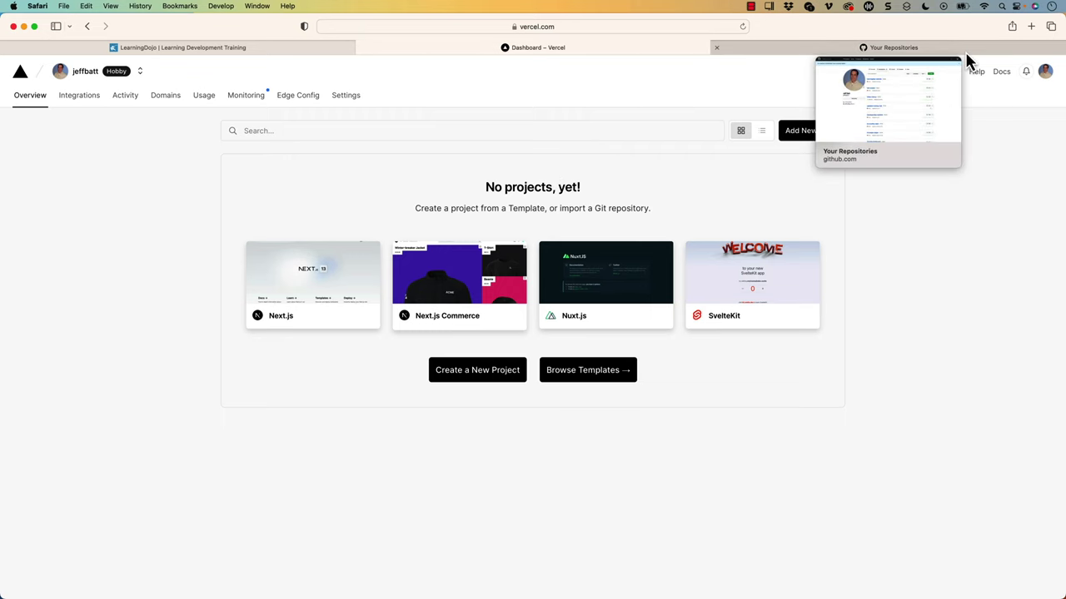
click(964, 53)
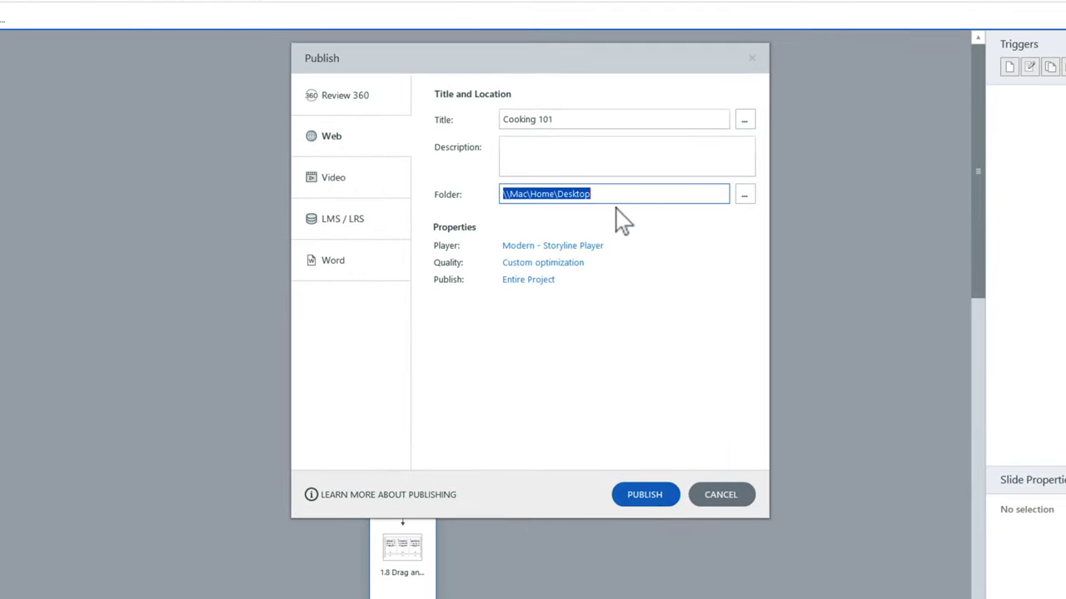
Publish Cooking 101 for Web to the Desktop folder and close the success message.
click(644, 495)
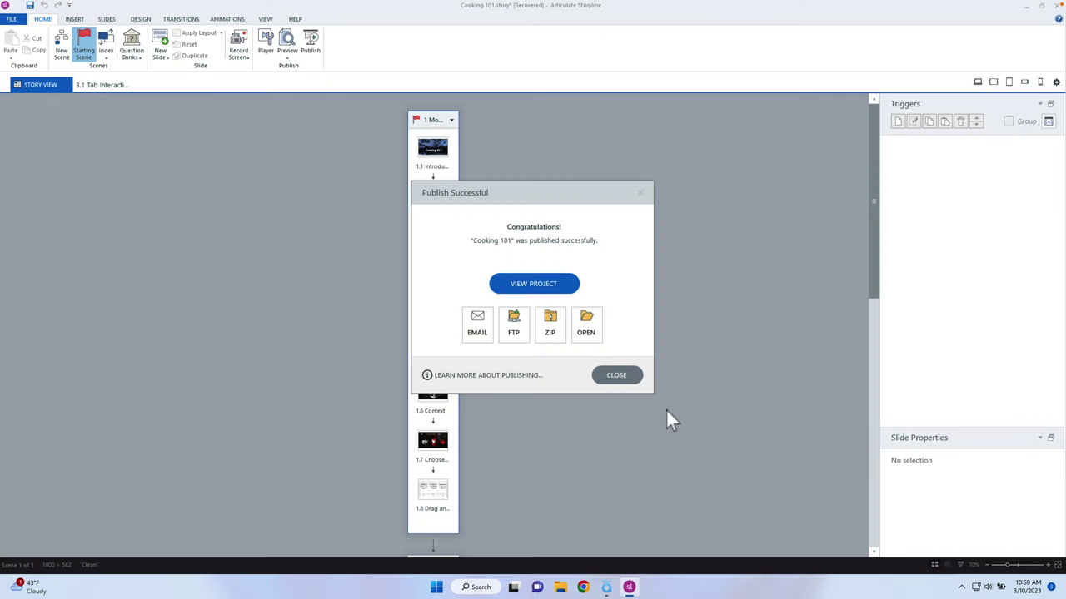
click(598, 375)
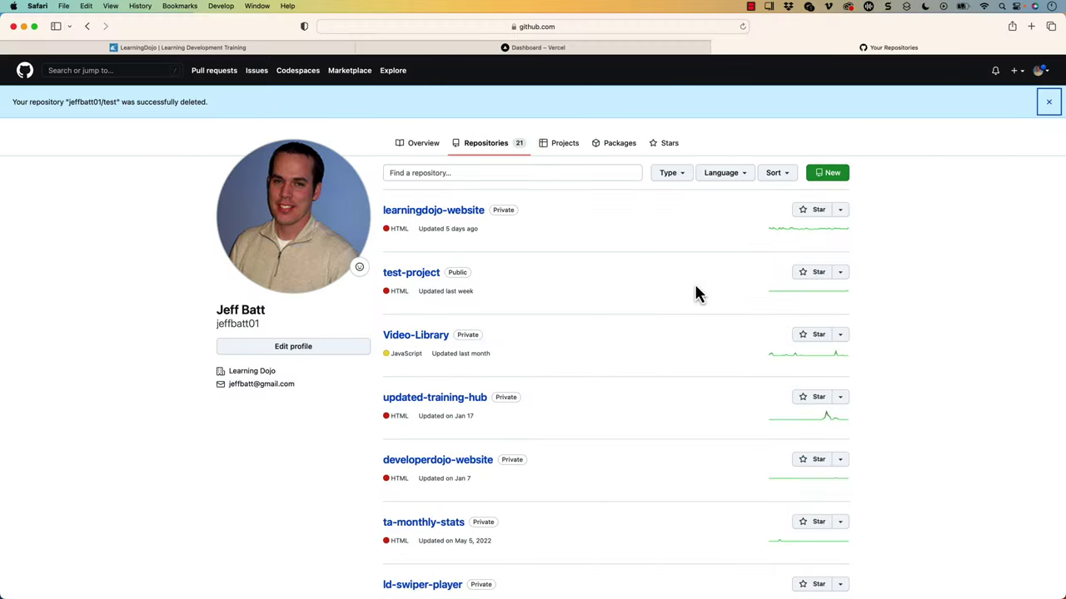
Create the private GitHub repository course101 and go to its file upload page.
drag(1064, 176, 974, 176)
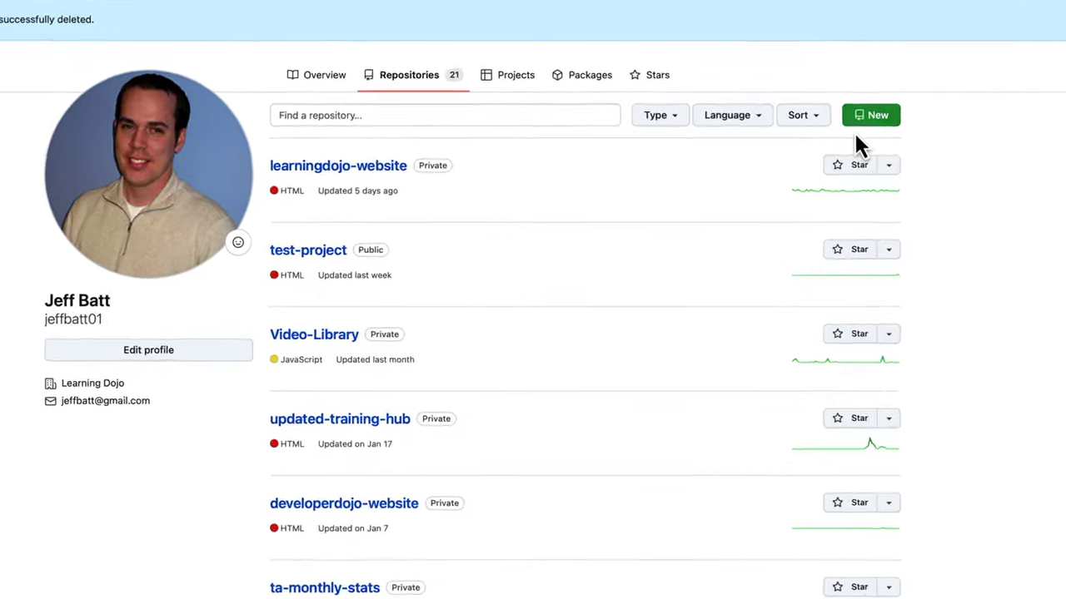
click(781, 174)
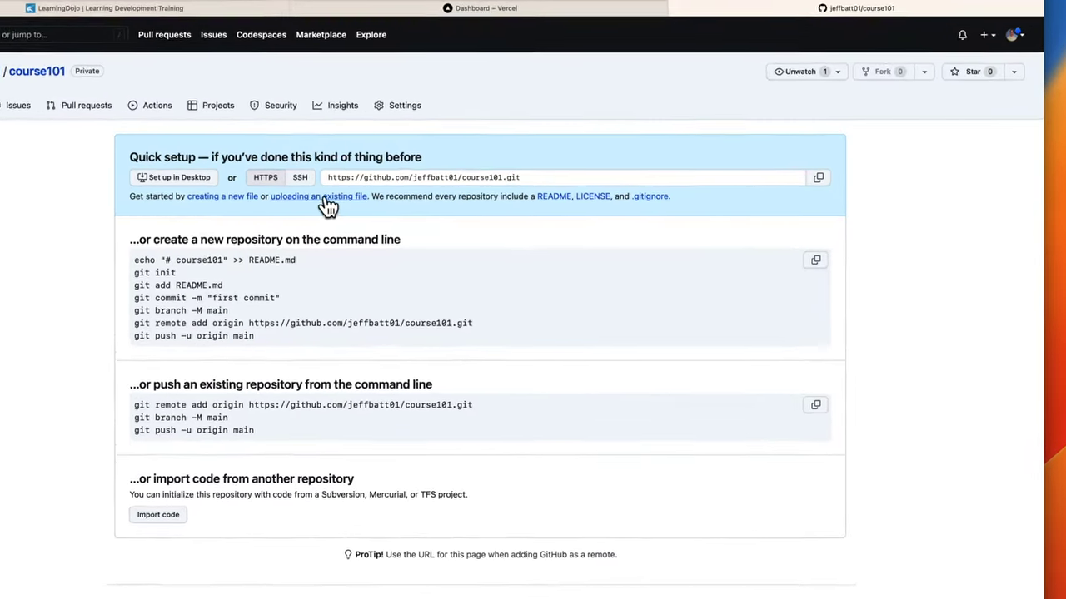
click(316, 193)
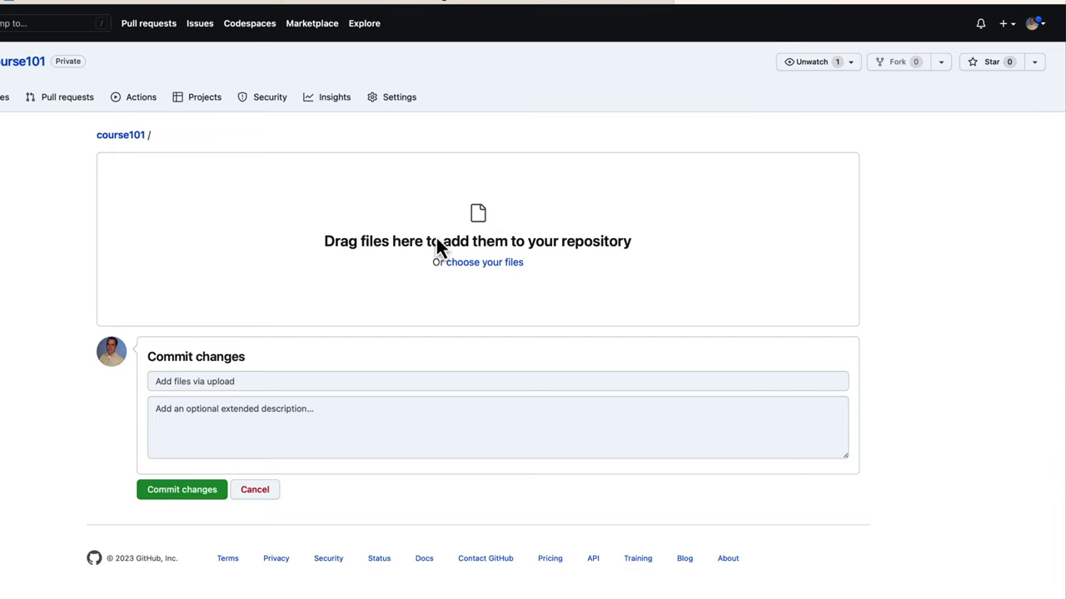
Drag all files from the Cooking 101 - Storyline output folder onto course101's upload area.
double_click(1031, 215)
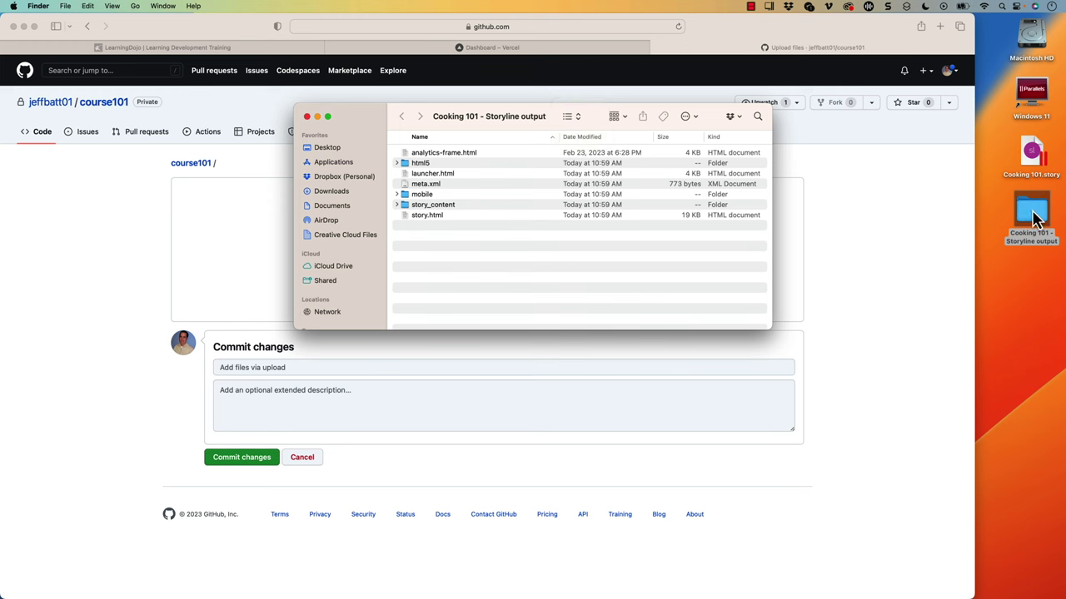
drag(599, 108, 885, 252)
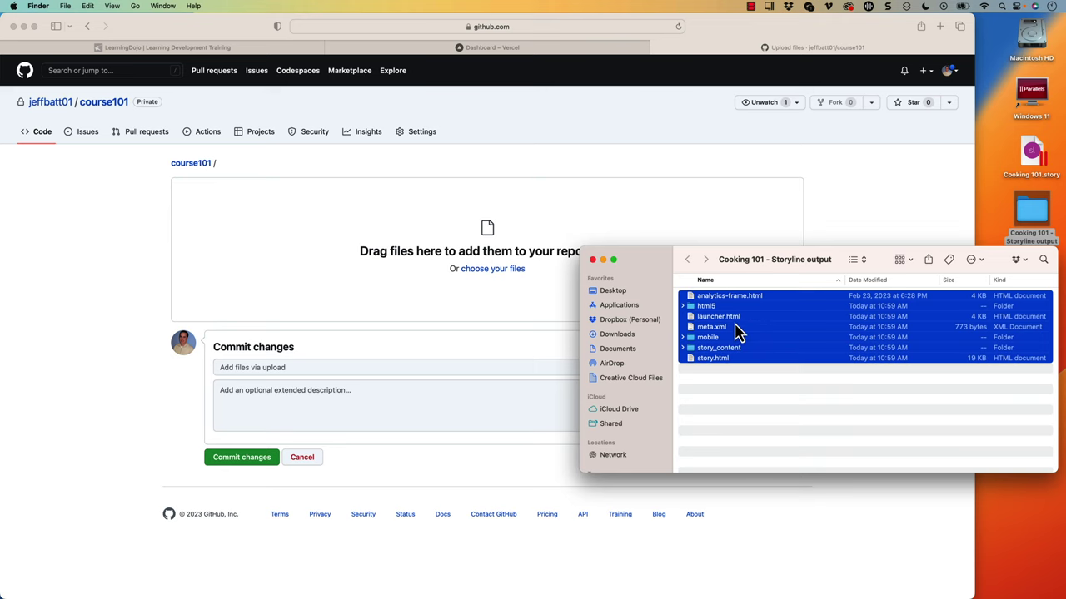
drag(626, 305, 514, 262)
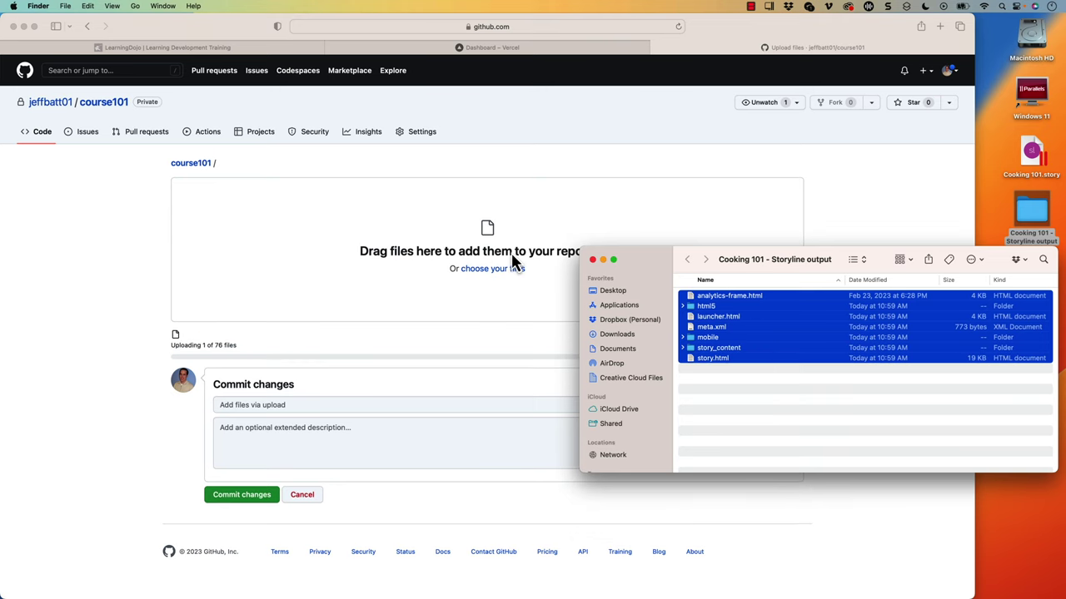
click(541, 268)
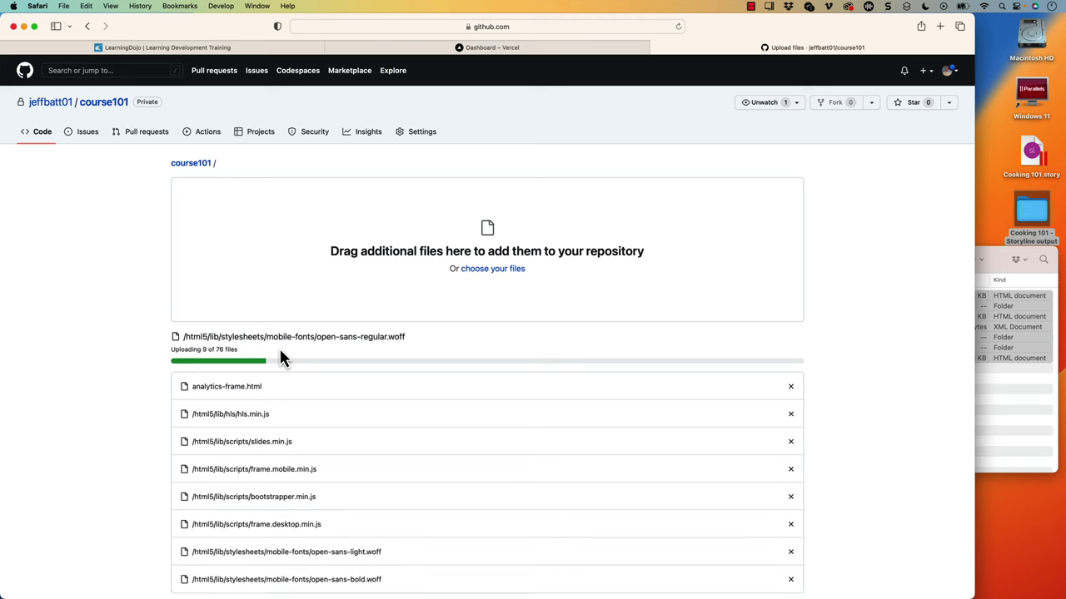
Commit the 76 uploaded course files to course101 with the message V1.
scroll(279, 358, down, 5)
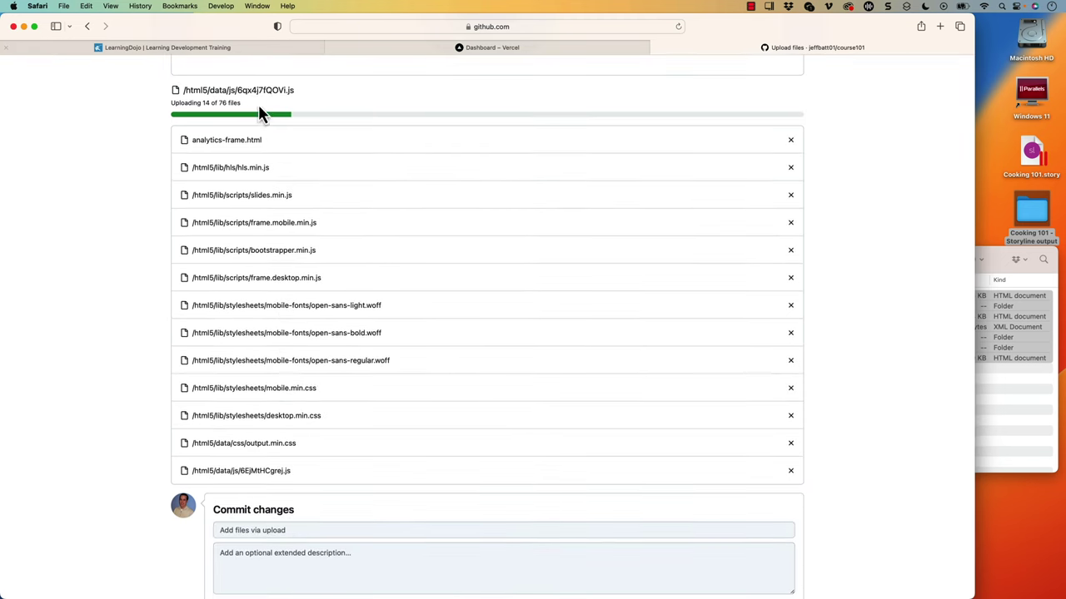
scroll(369, 154, down, 5)
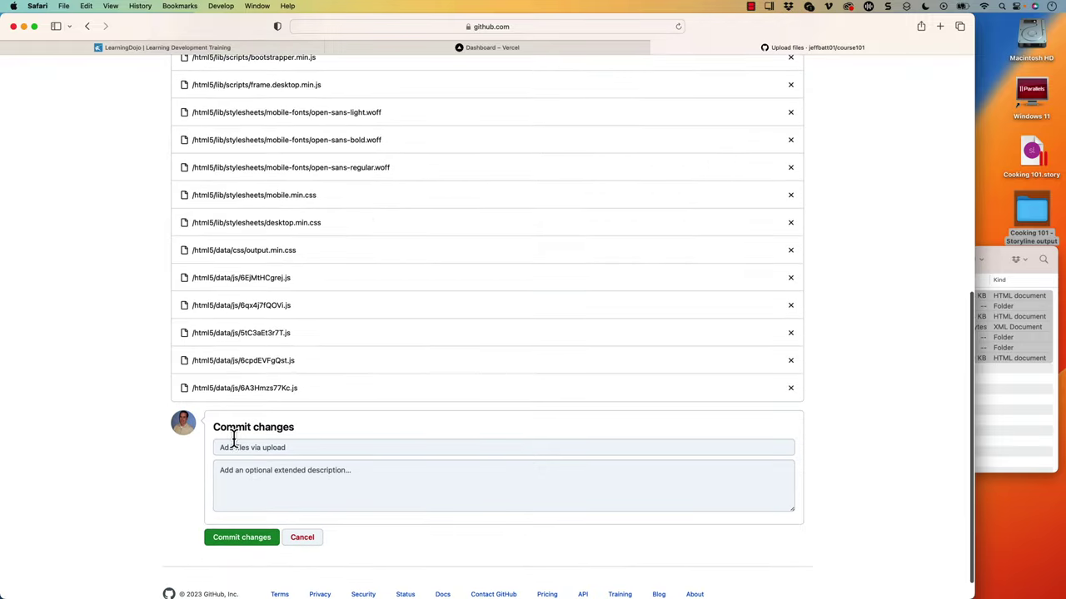
scroll(214, 562, down, 2)
scroll(238, 519, up, 15)
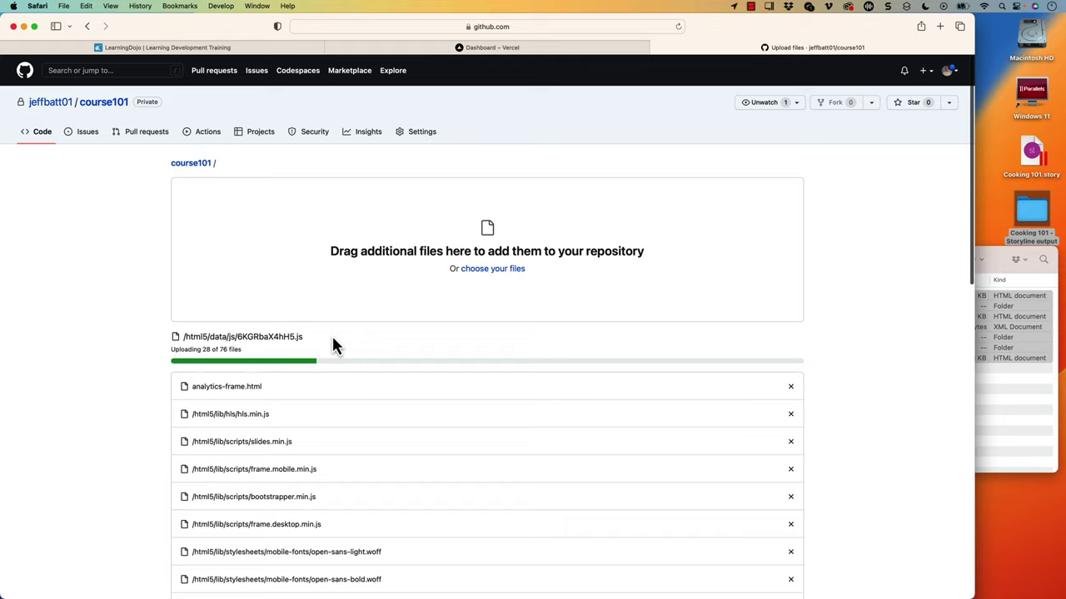
scroll(325, 337, down, 15)
scroll(322, 335, down, 15)
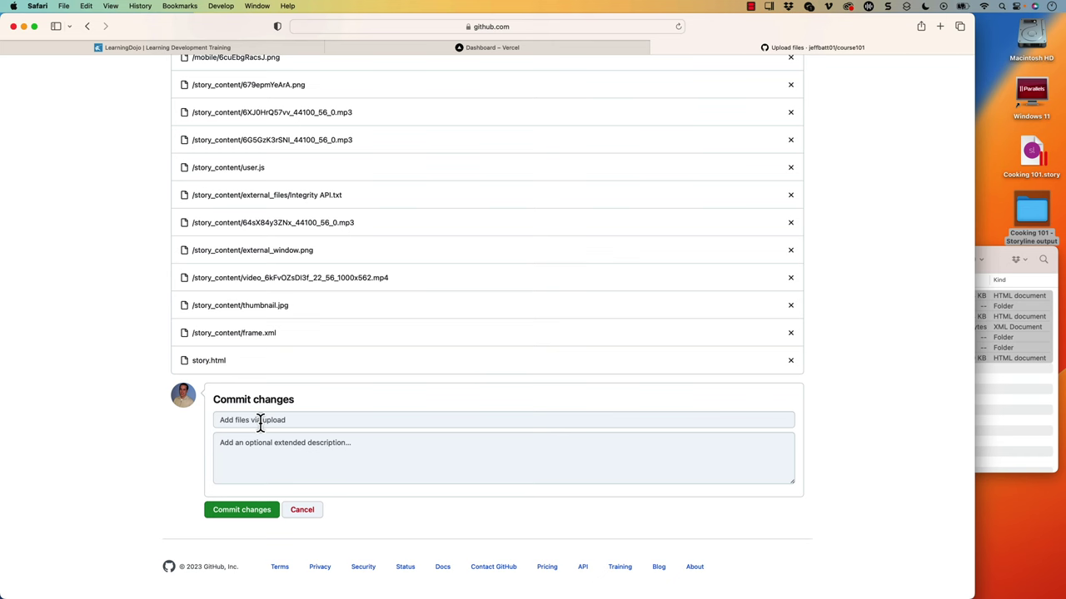
click(254, 420)
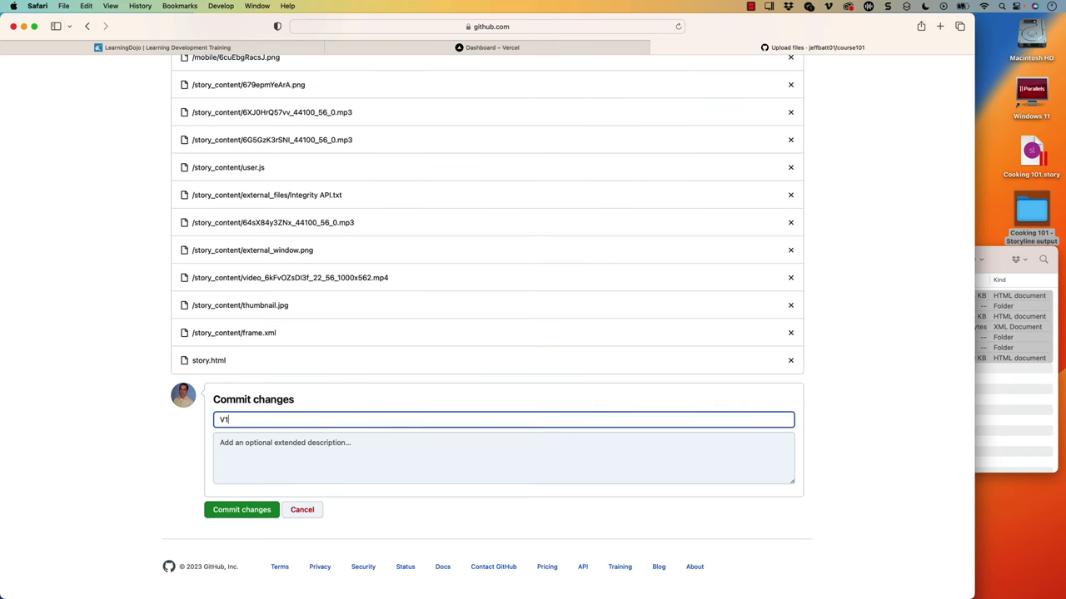
click(242, 509)
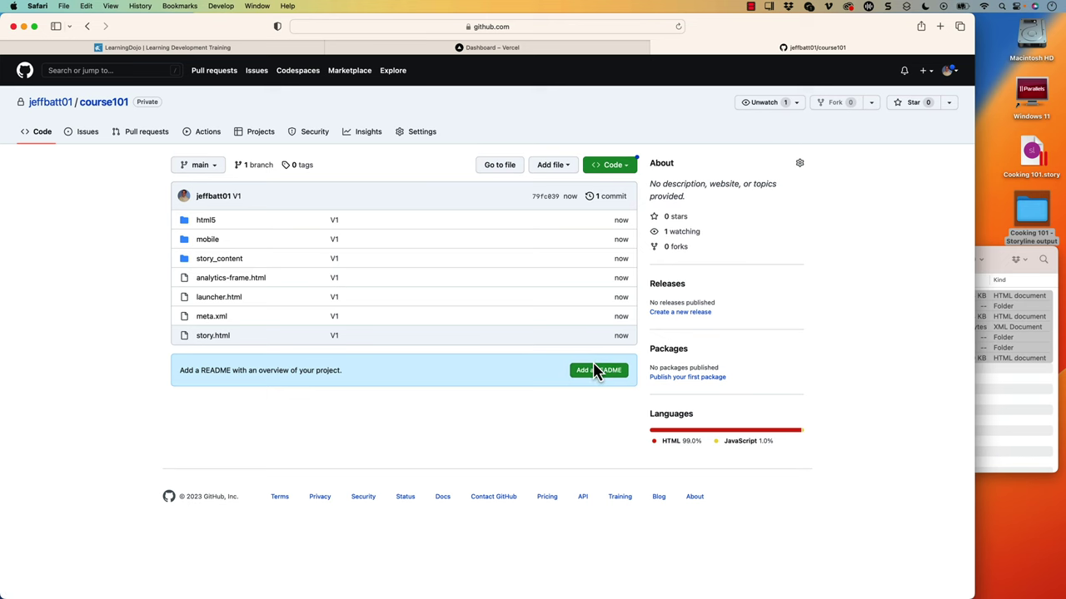
Return to the empty Vercel dashboard and open Personal Account Settings.
click(540, 48)
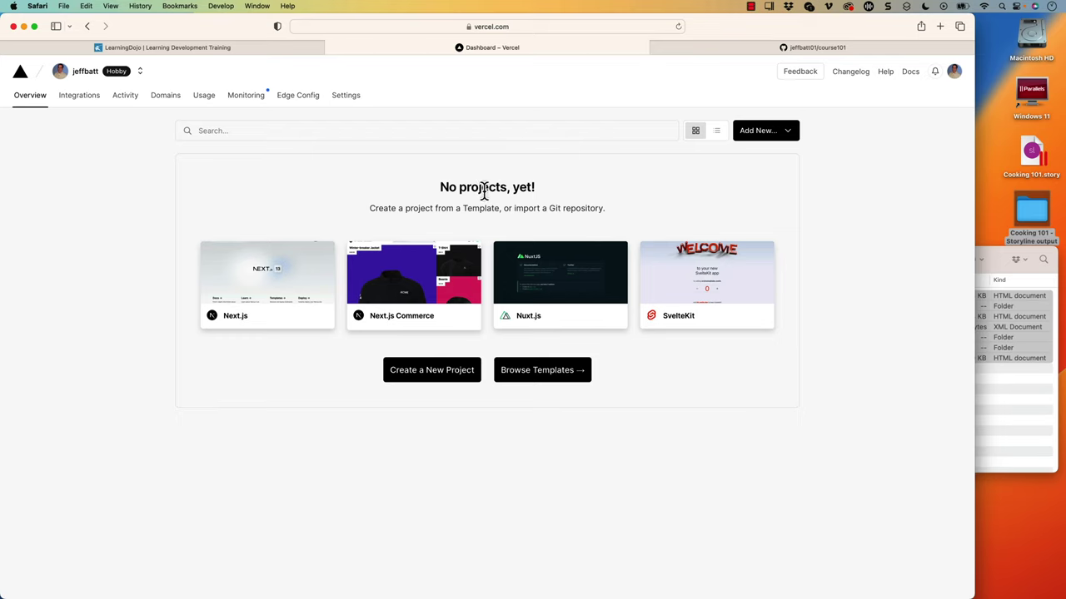
click(350, 109)
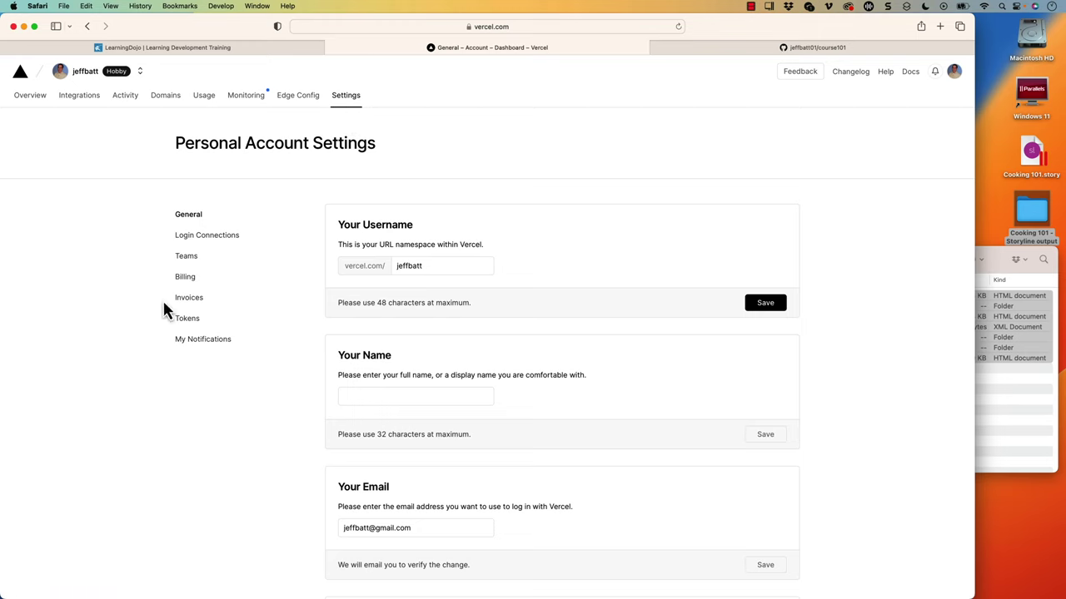
Try adding a GitHub login connection and see it refused as already connected.
click(225, 240)
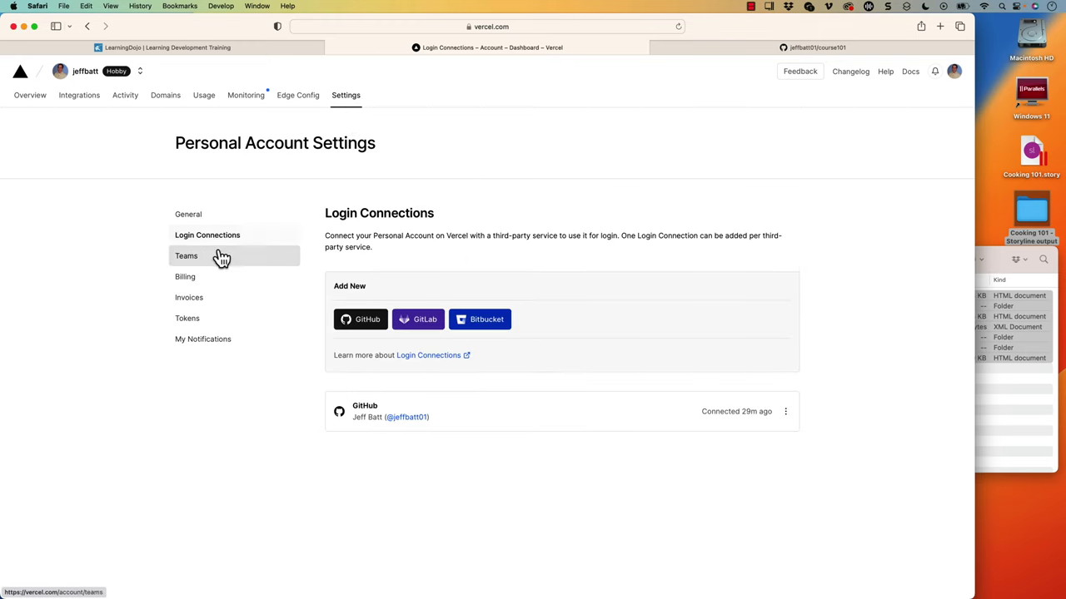
click(366, 328)
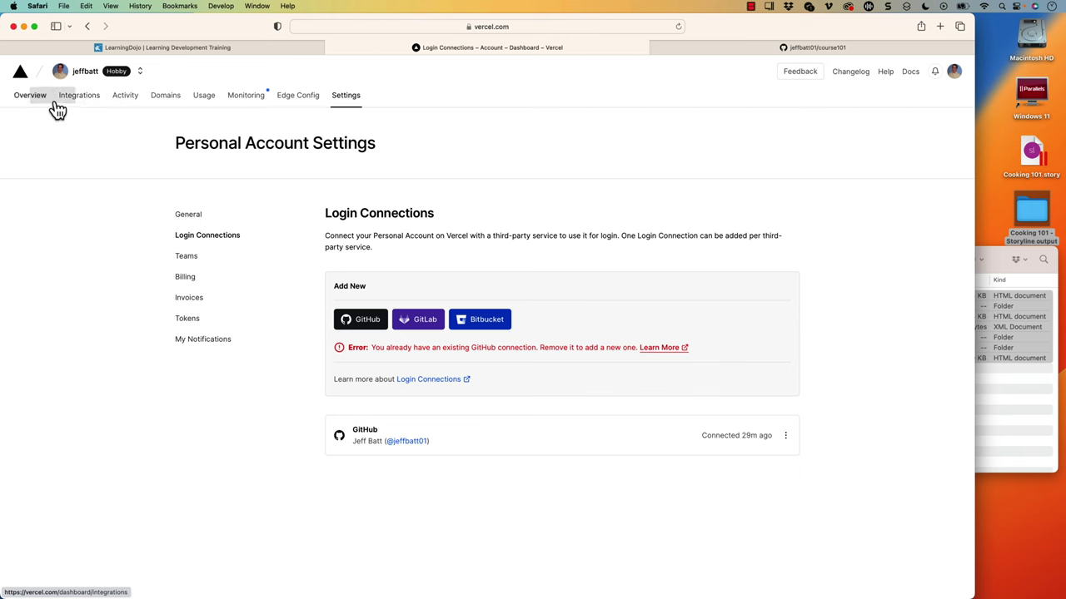
Recheck the importable Git accounts and login connections, then start a new project listing course101.
click(36, 100)
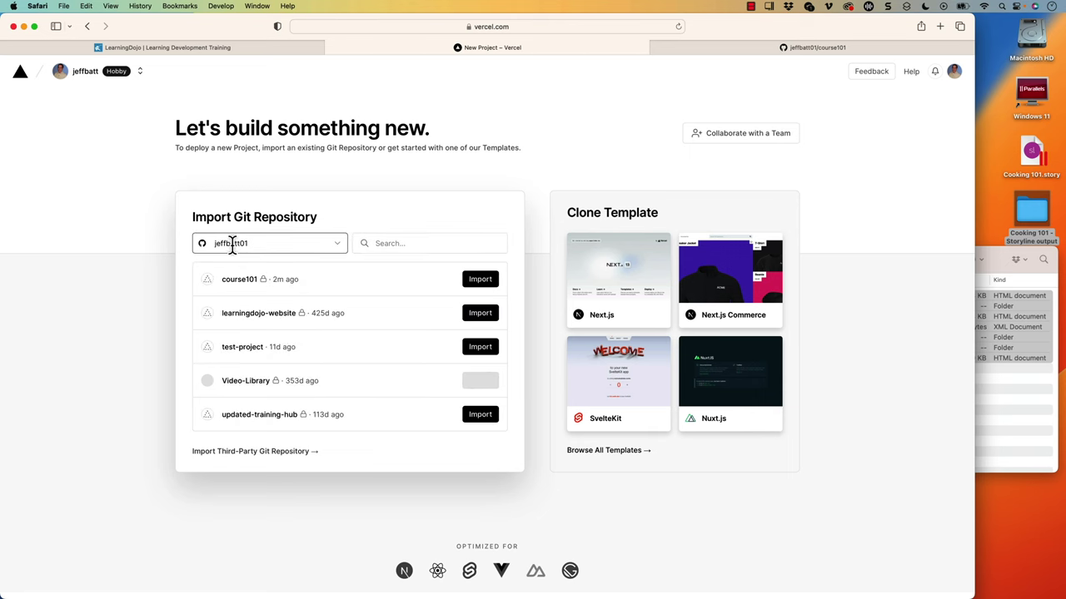
click(233, 243)
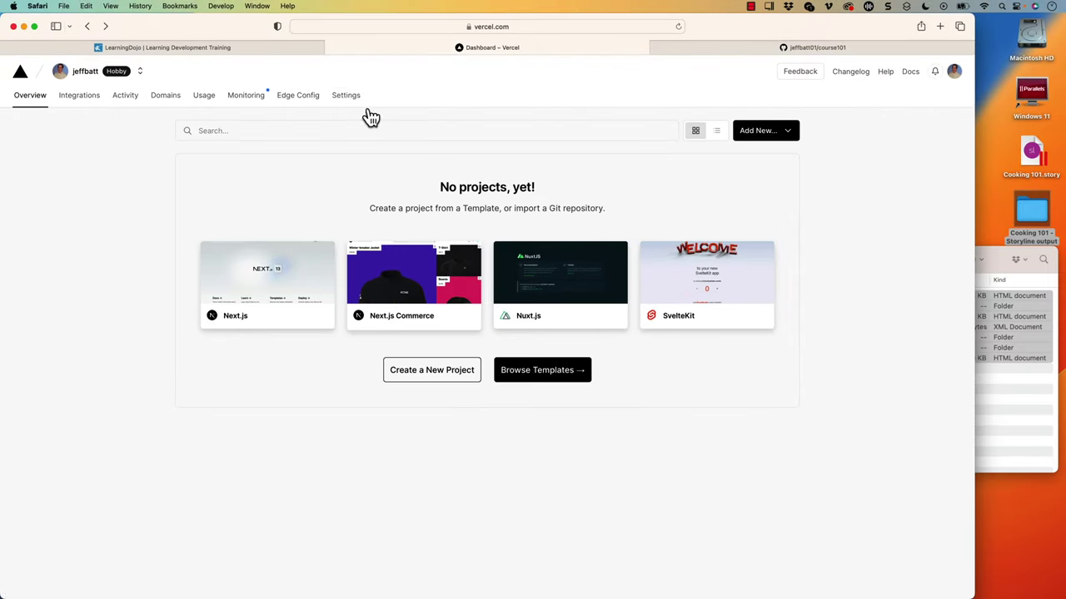
click(346, 97)
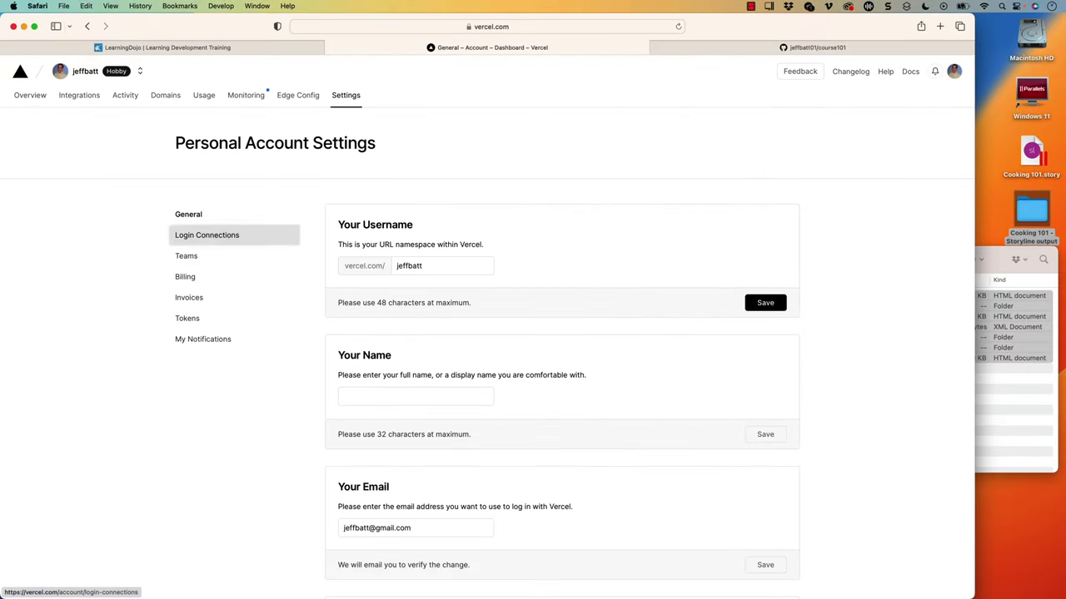
click(206, 235)
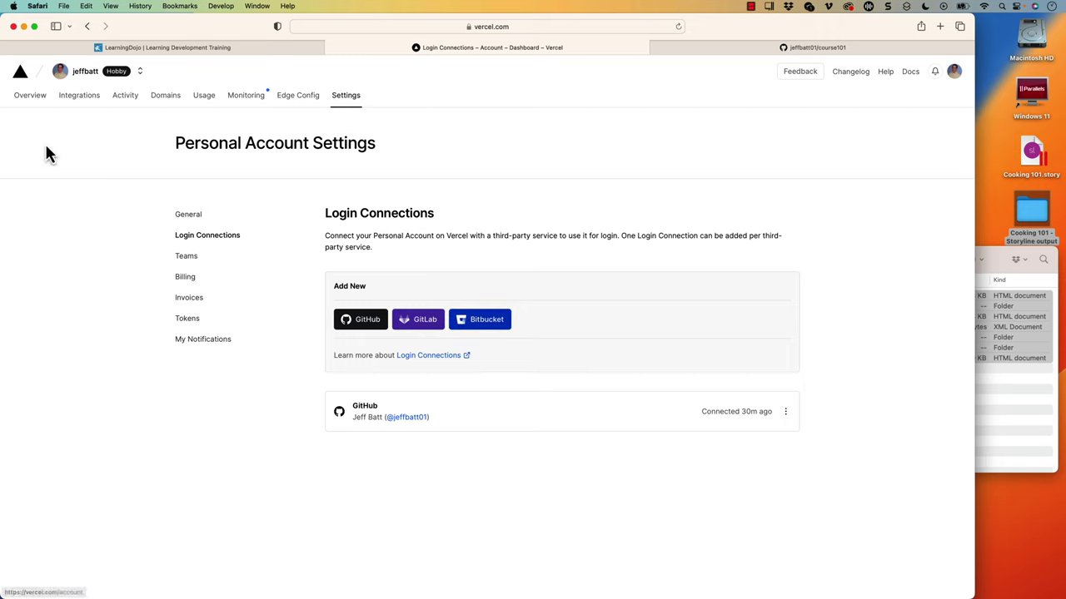
scroll(136, 174, left, 5)
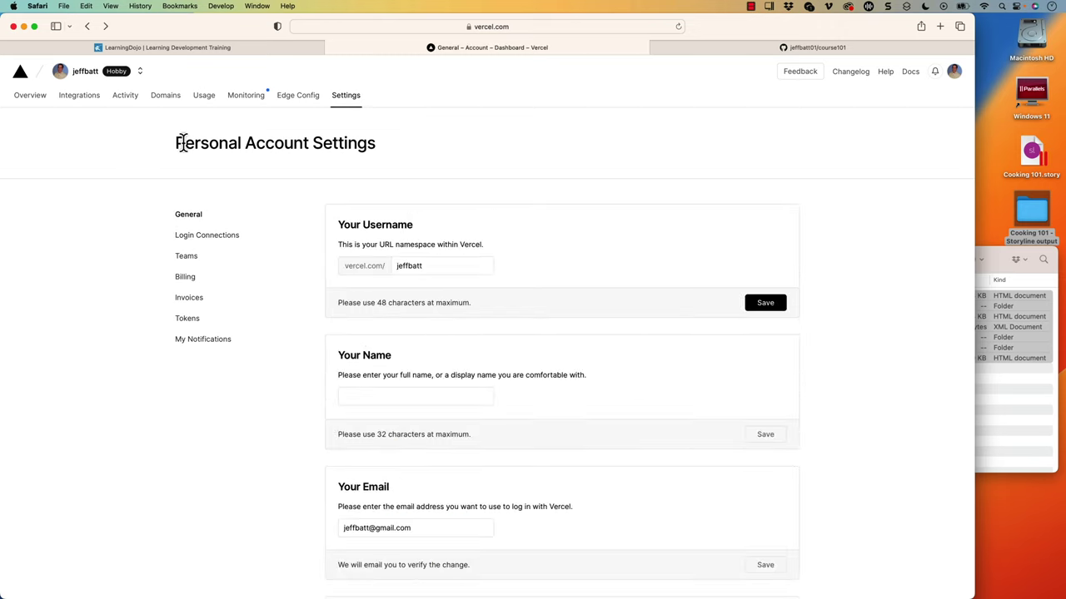
click(50, 97)
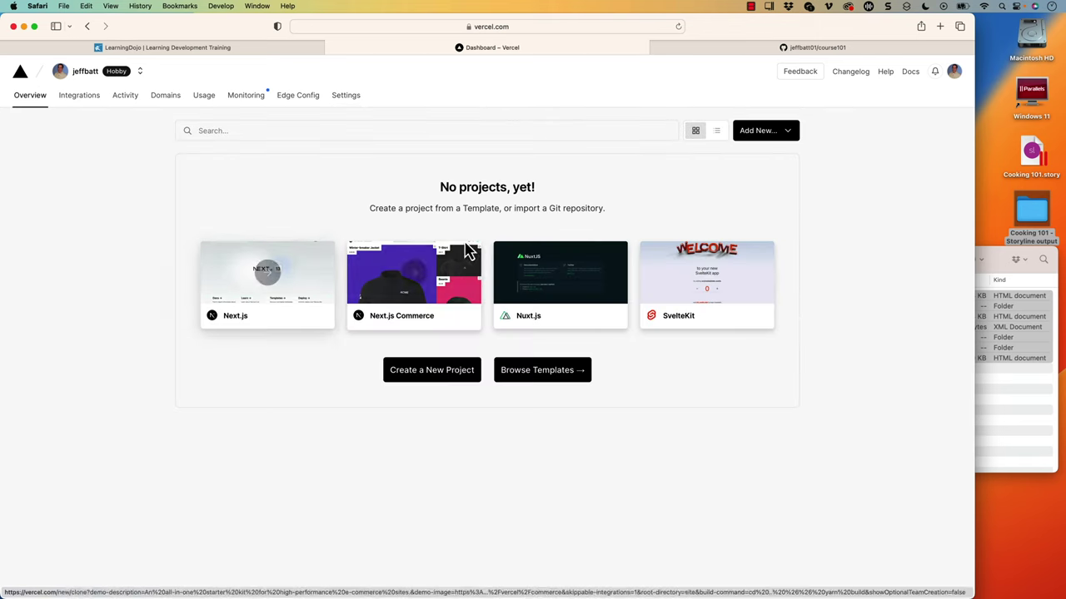
click(450, 372)
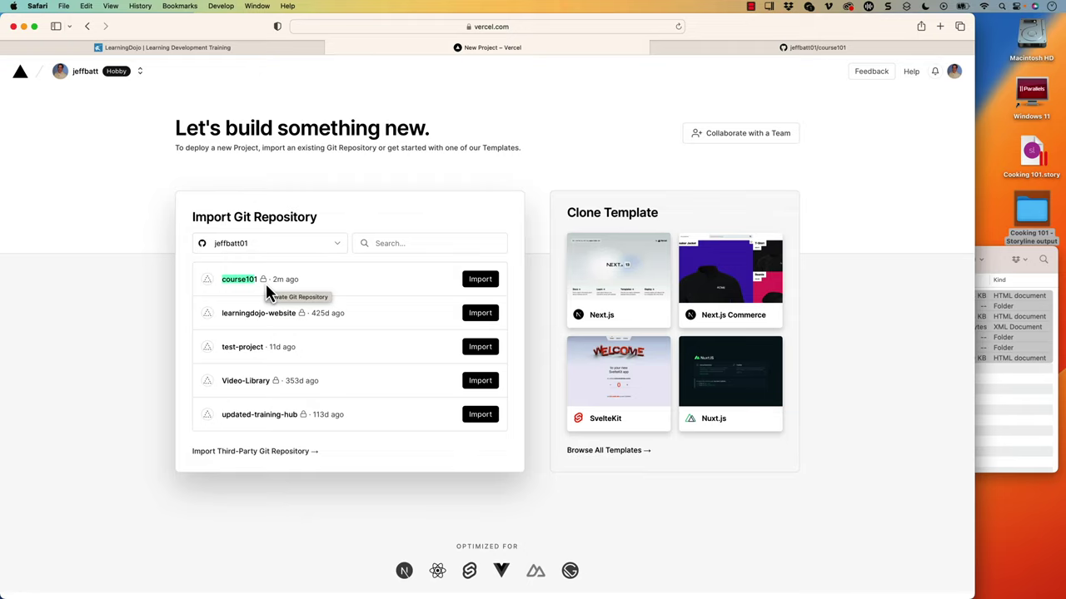
Import the course101 repository and deploy it under the lowercase project name course101.
click(476, 282)
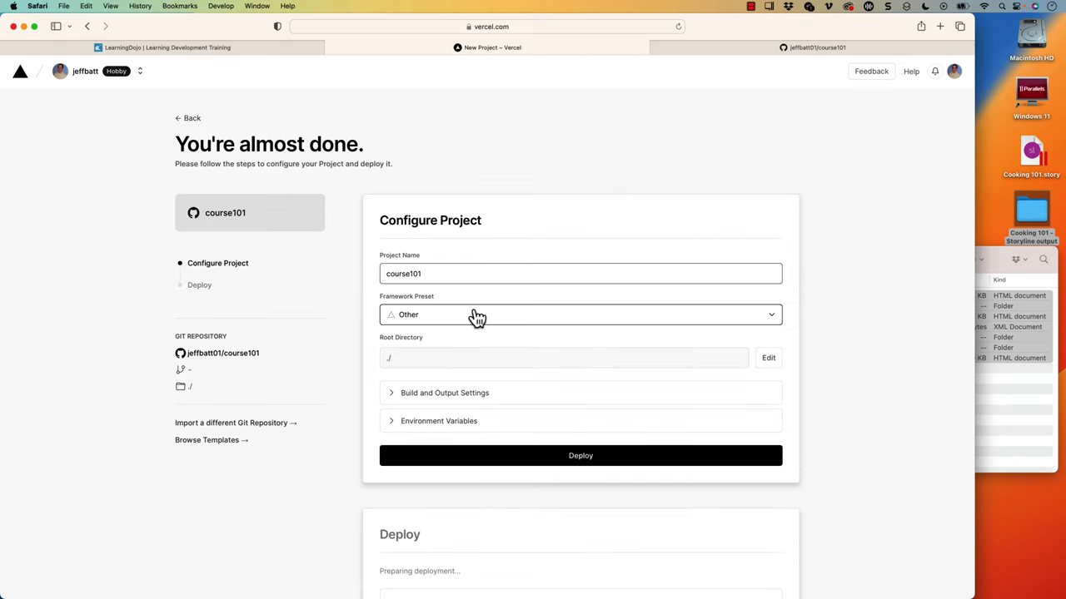
text(Course 10)
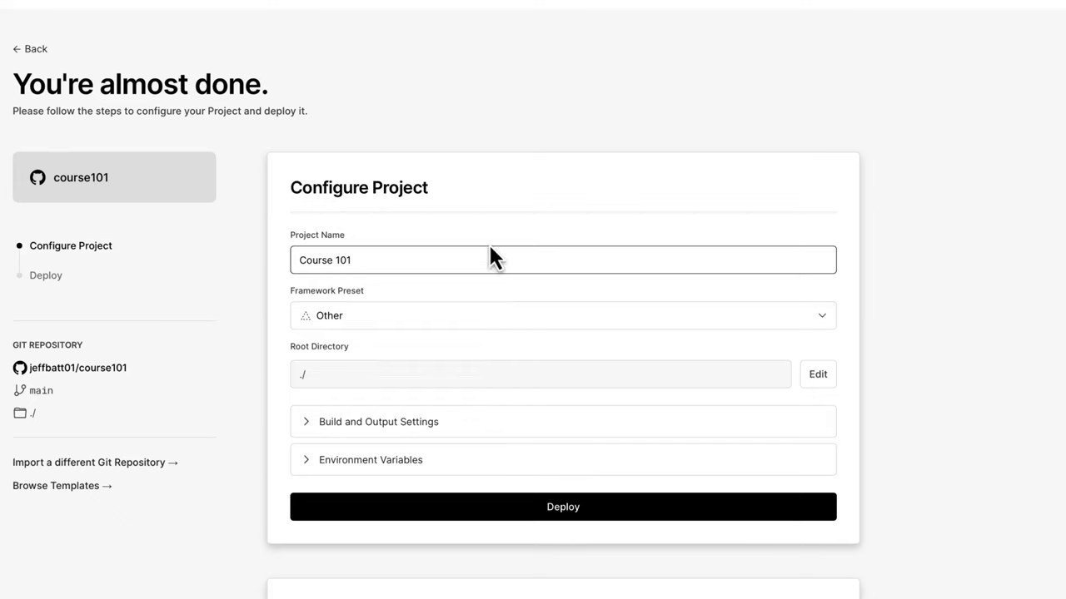
key(Return)
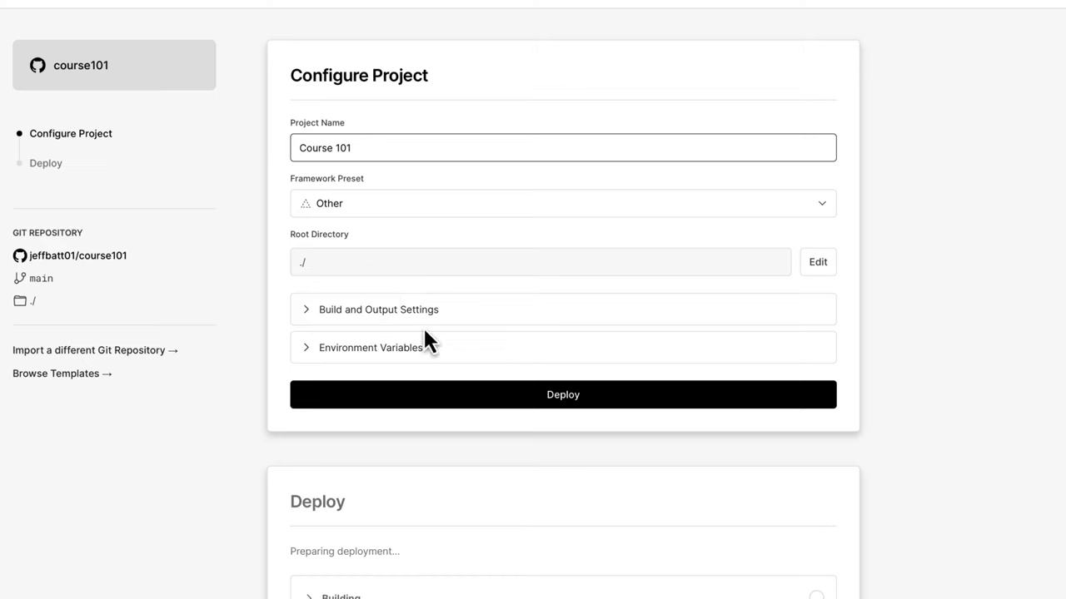
click(500, 399)
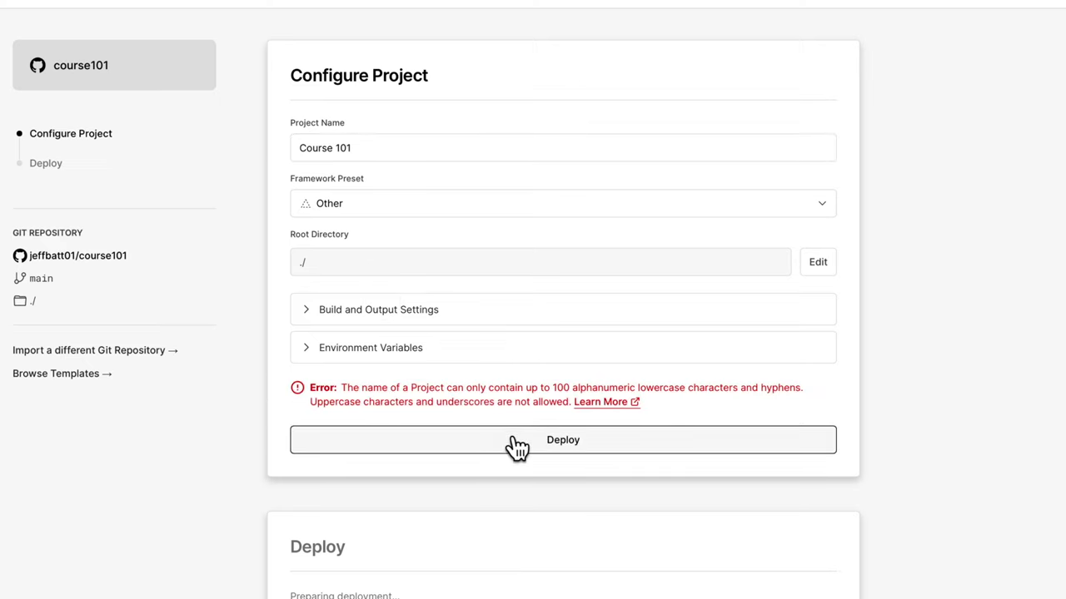
click(333, 147)
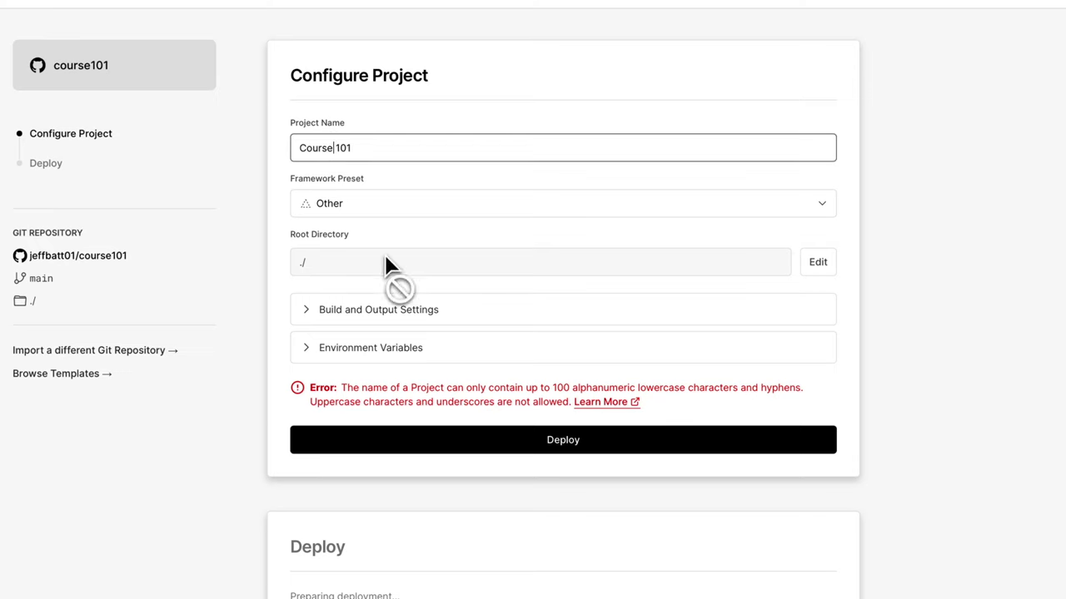
key(Delete)
click(571, 442)
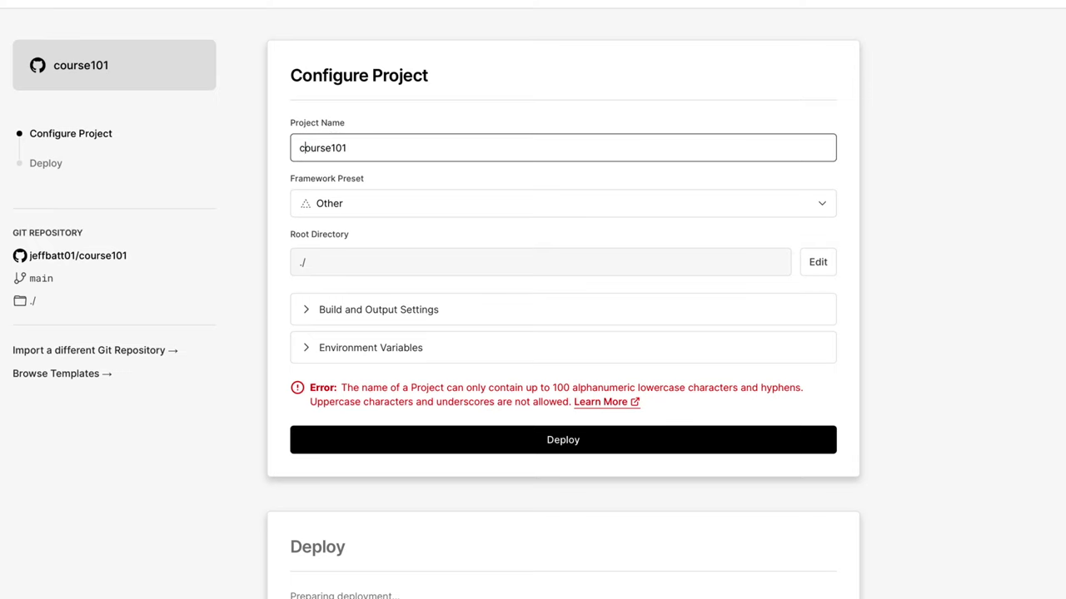
click(612, 442)
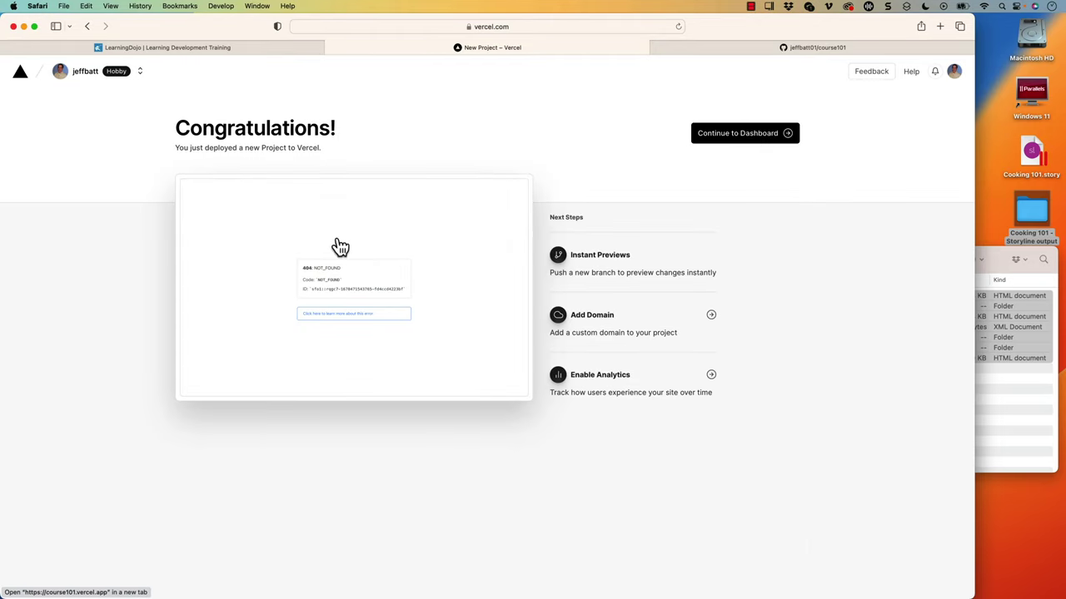
Open the deployed course101.vercel.app site, which shows 404 NOT_FOUND.
click(405, 254)
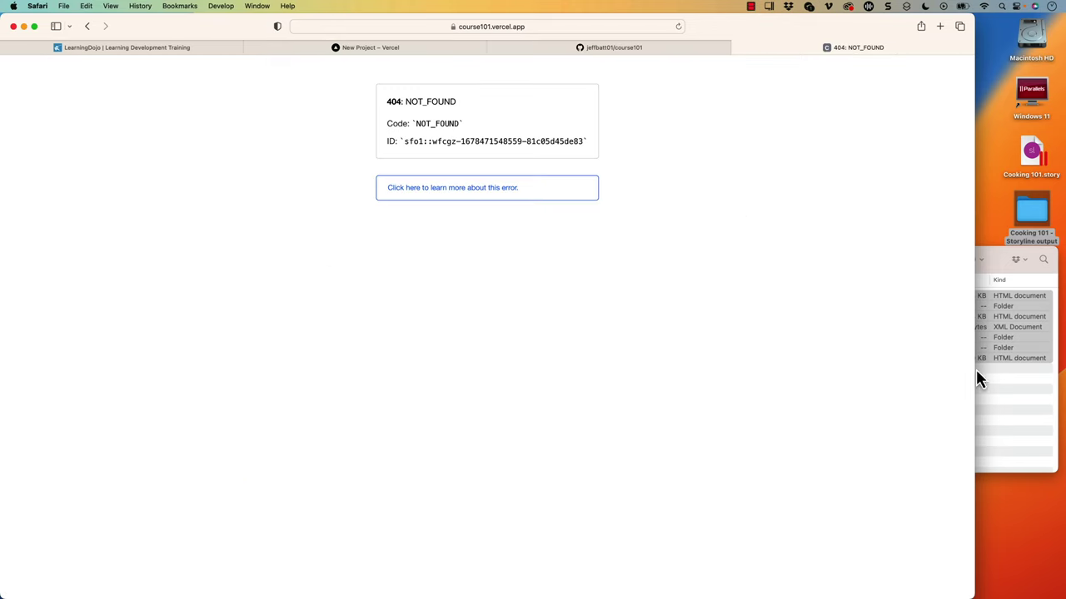
click(981, 387)
click(734, 376)
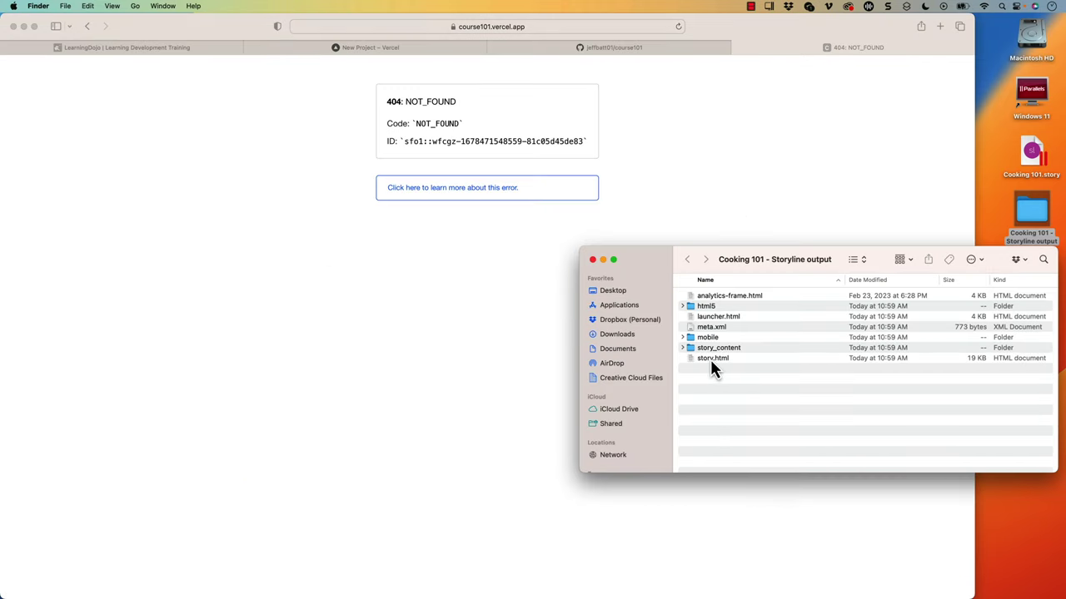